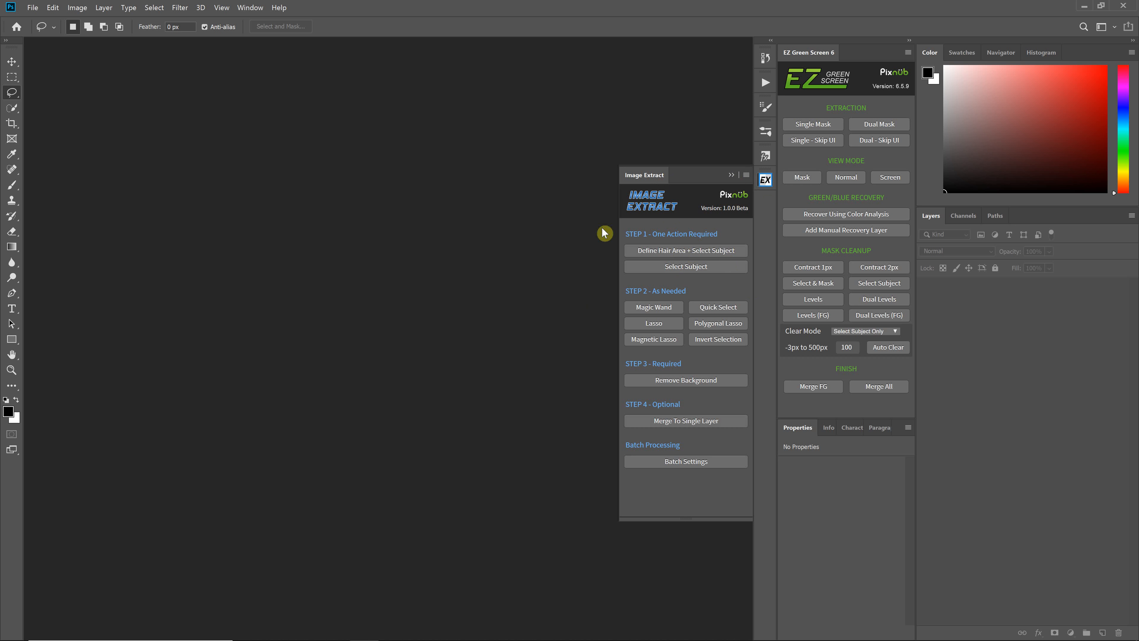
- Dock the Image Extract panel in the same panel group as EZ Green Screen 6
click(731, 175)
click(765, 185)
drag(641, 175, 856, 53)
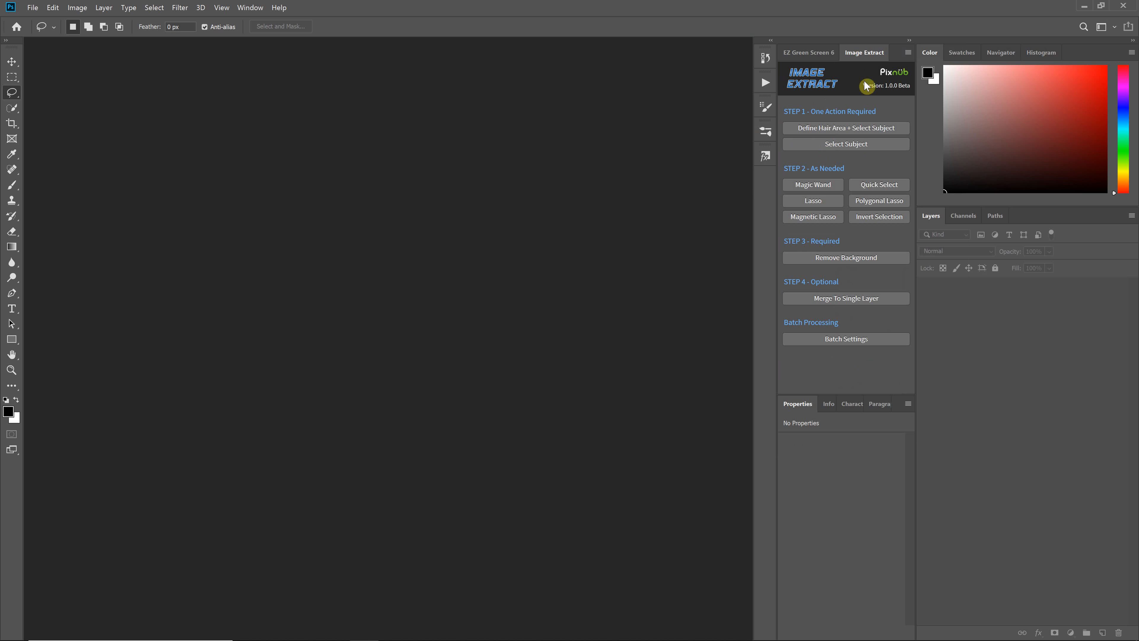
click(909, 52)
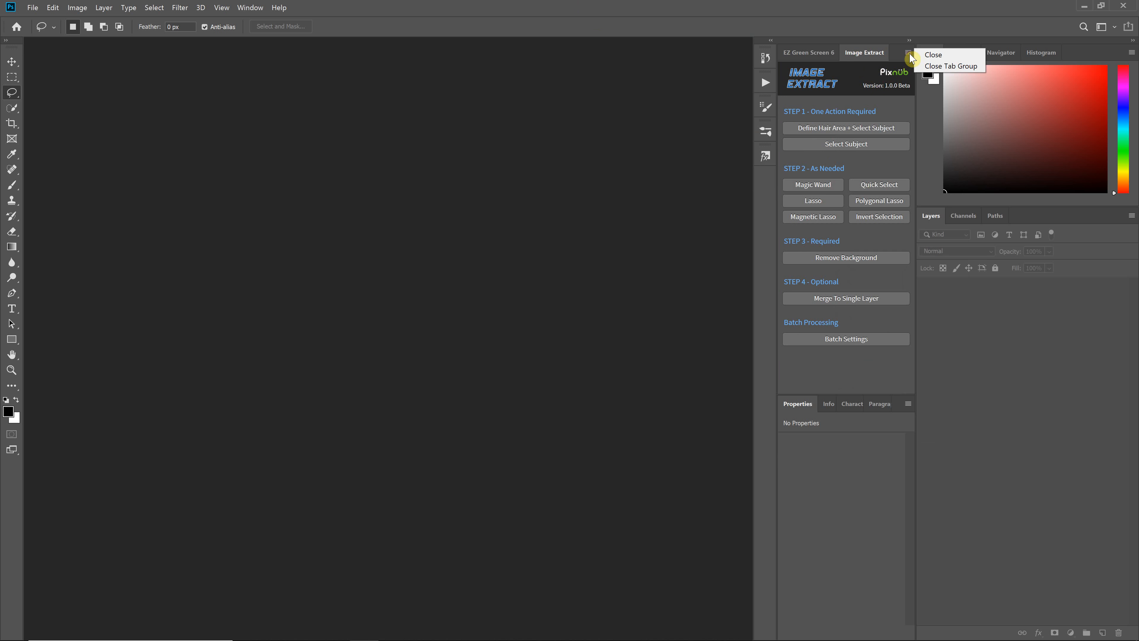
click(865, 54)
double_click(864, 58)
click(863, 53)
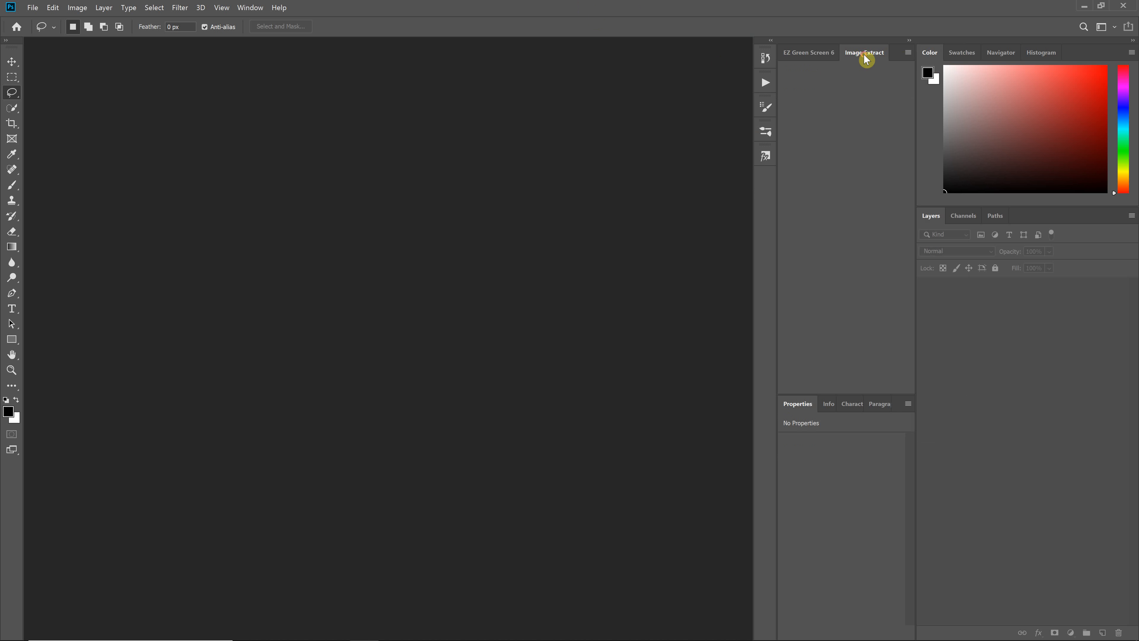
double_click(864, 59)
click(863, 56)
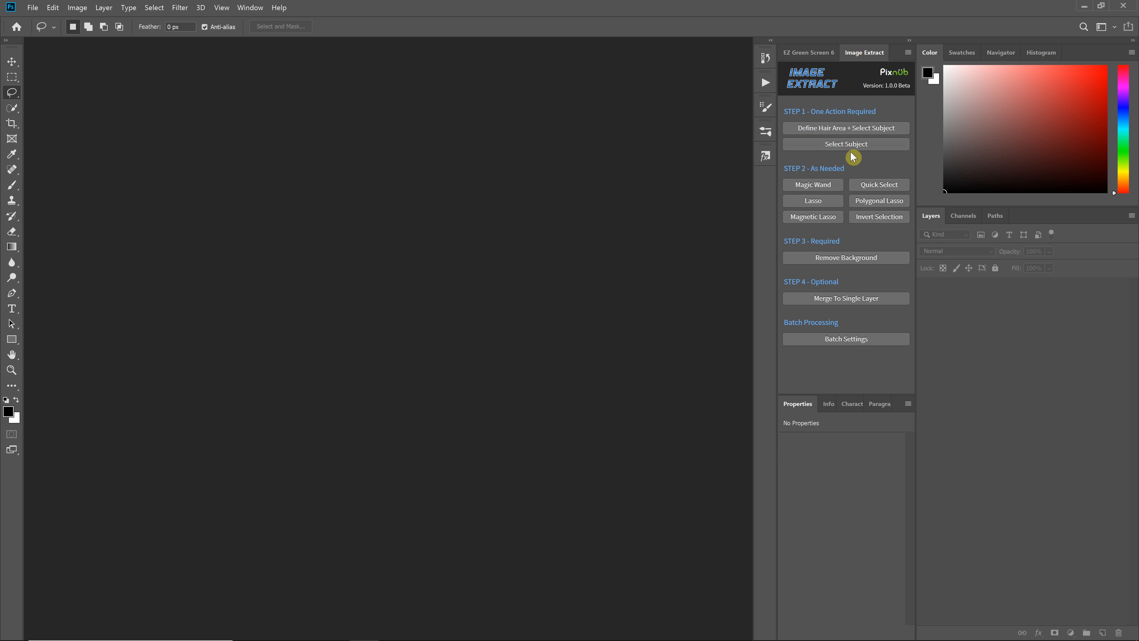
click(815, 53)
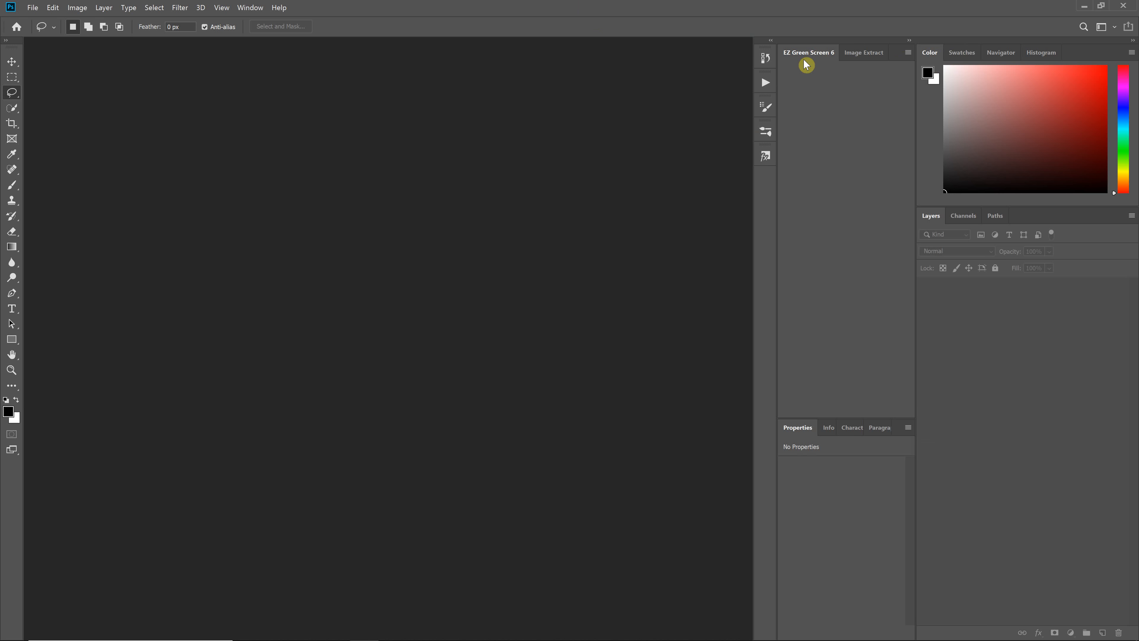
click(868, 51)
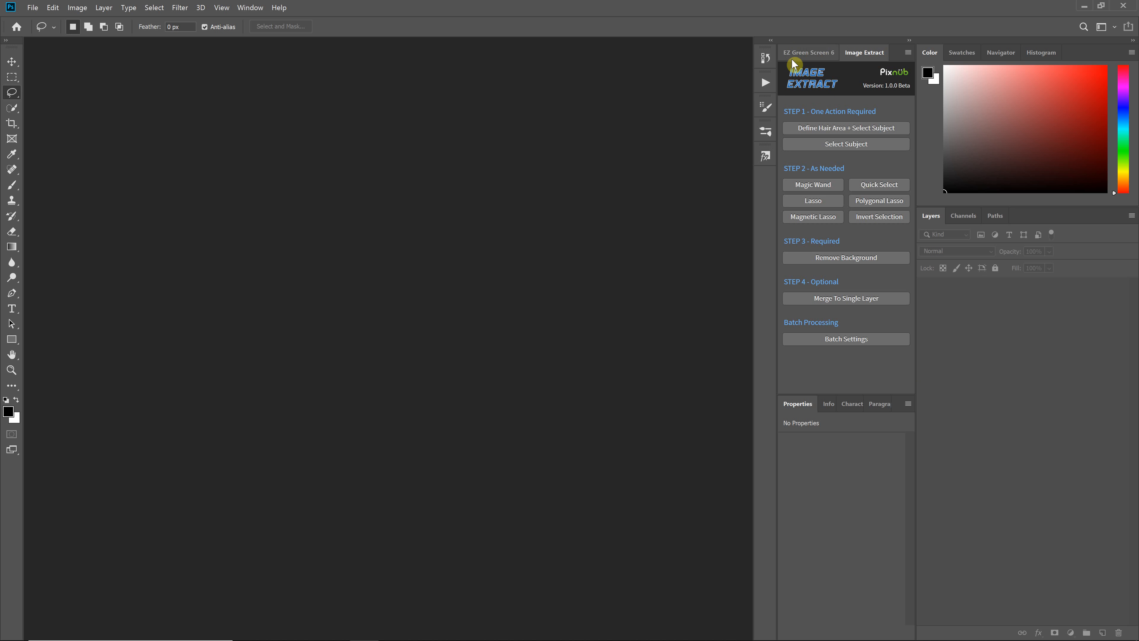
click(817, 54)
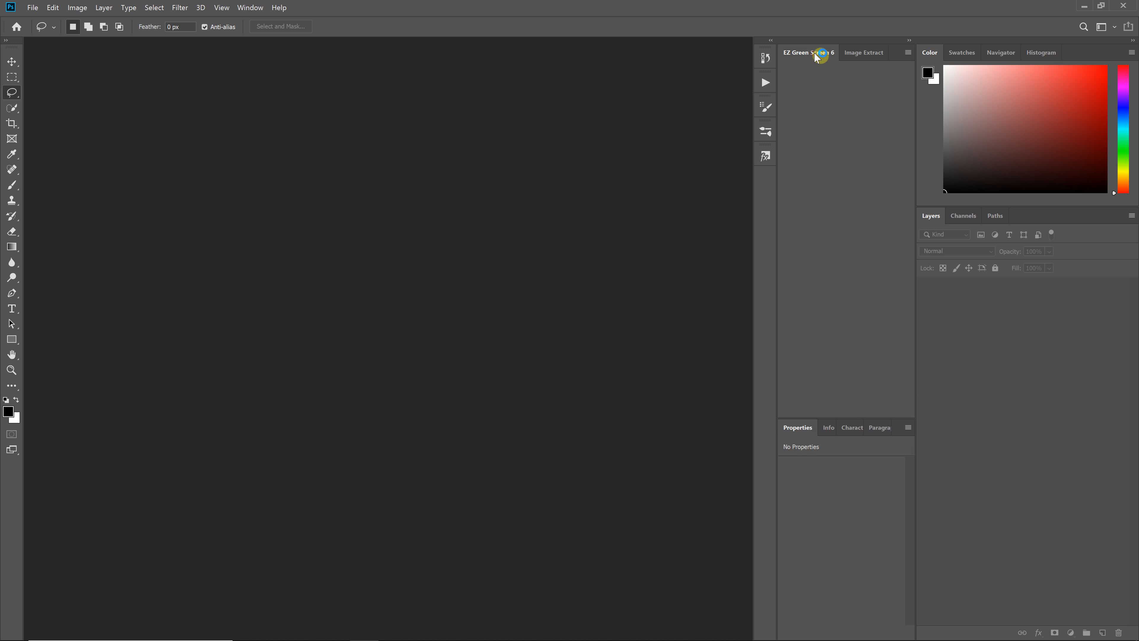
click(858, 53)
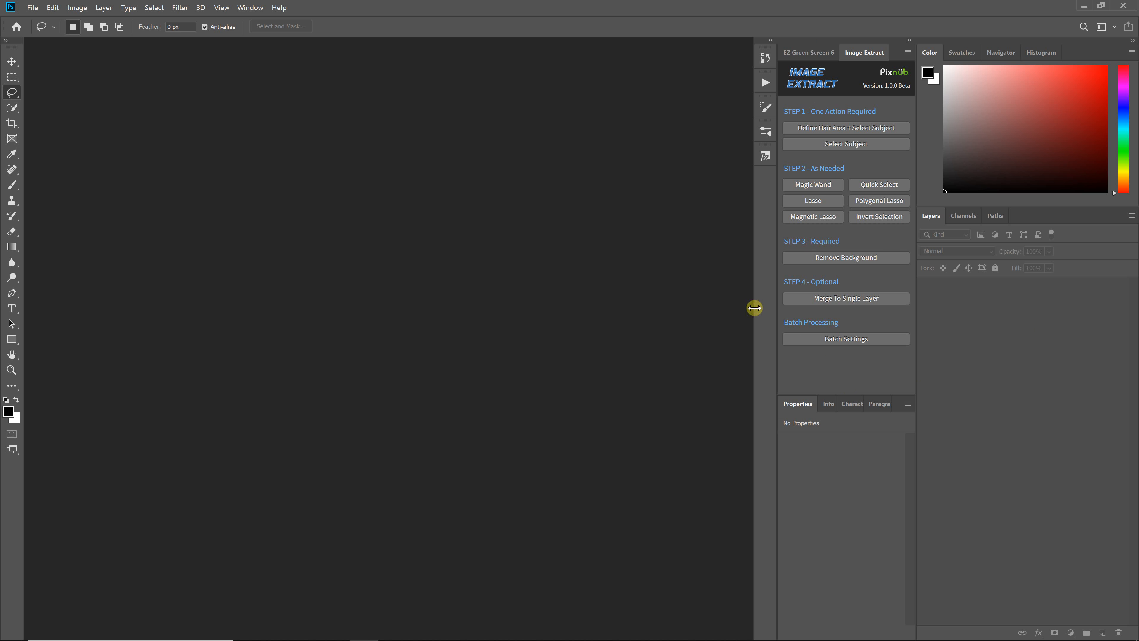
- Open the Image Extract batch settings and set the source folder to Batch Test
click(840, 341)
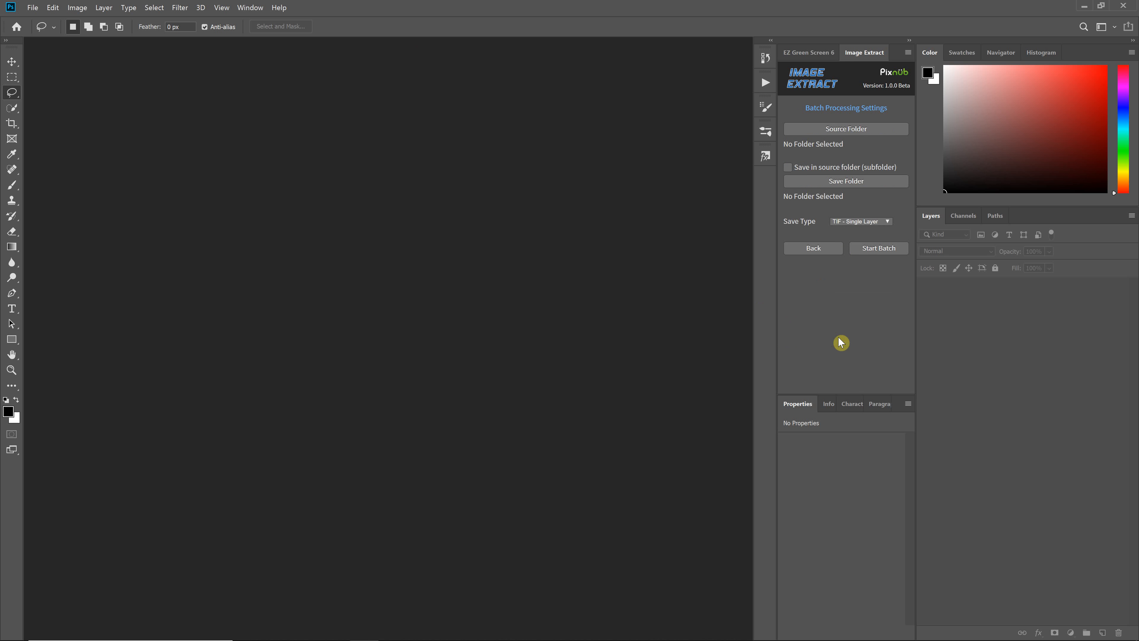
click(812, 129)
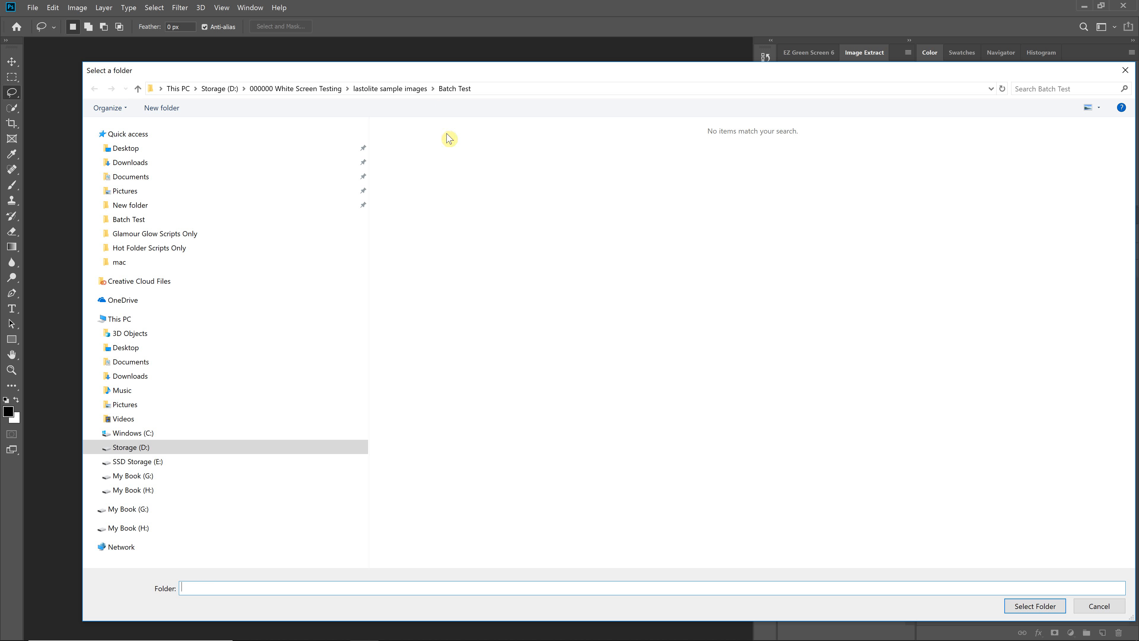
click(454, 88)
click(1035, 606)
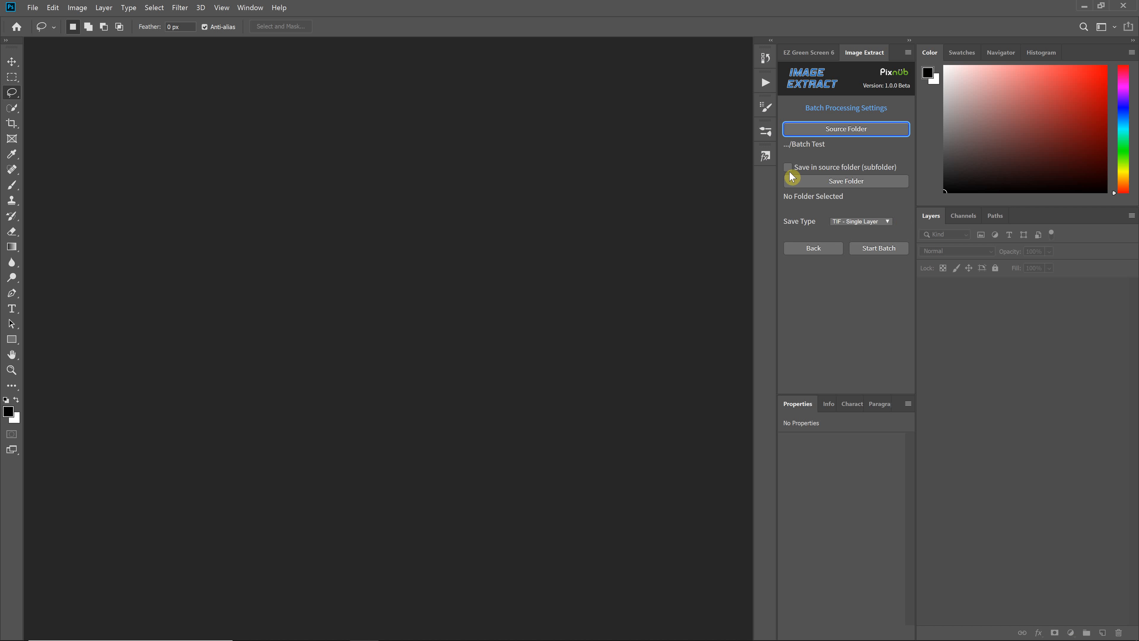
- Save results in a subfolder of the source folder as TIF - Single Layer, and start the batch
click(789, 168)
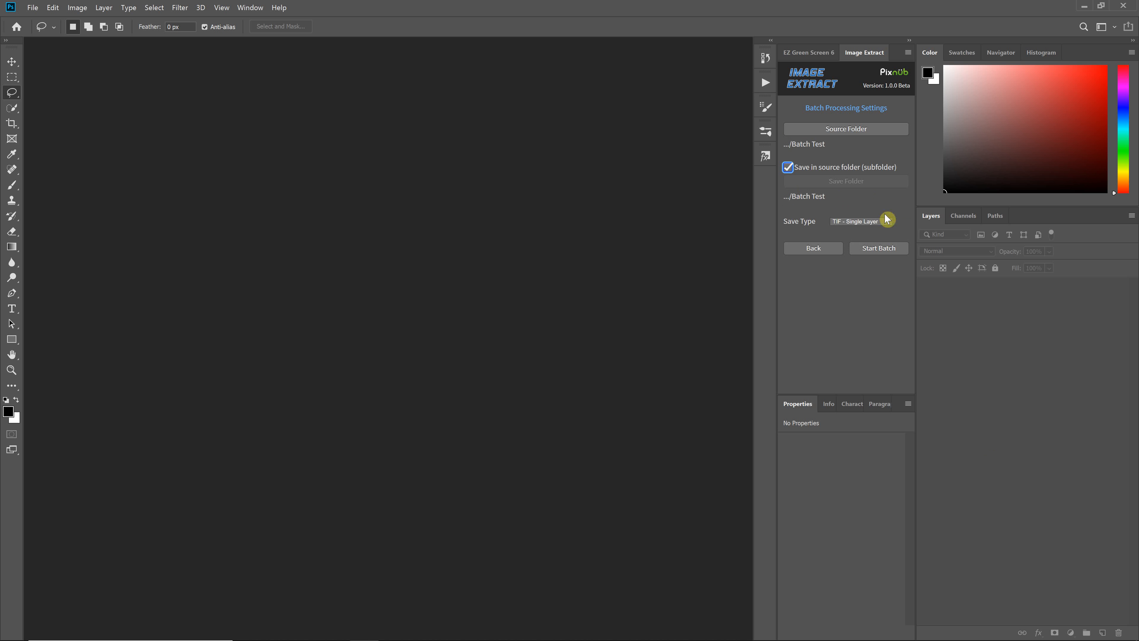
click(881, 226)
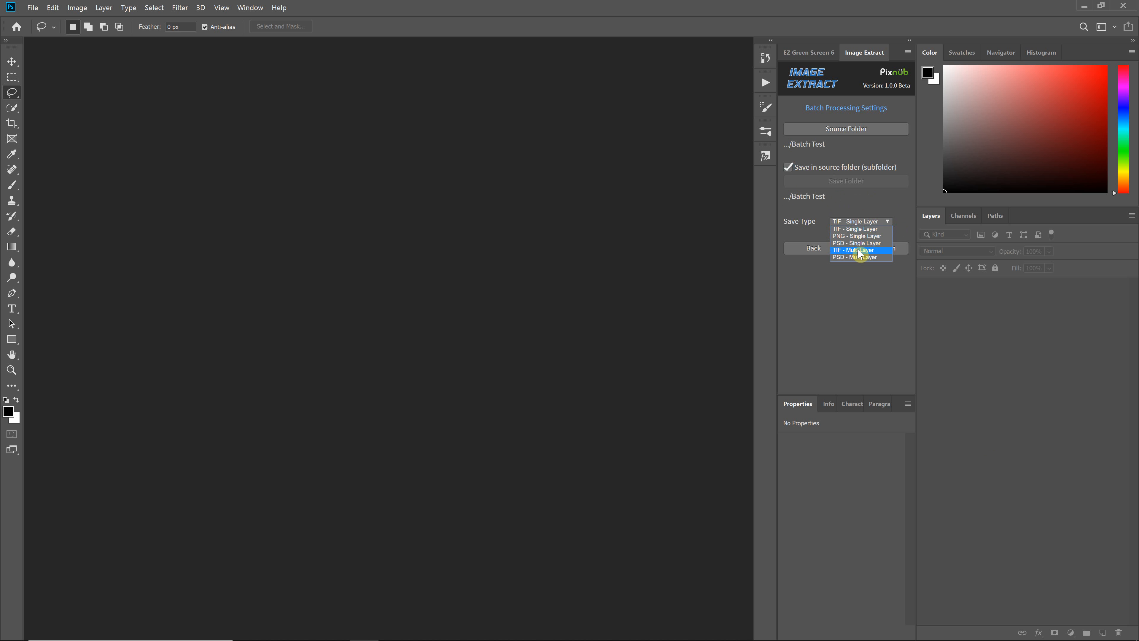
click(848, 228)
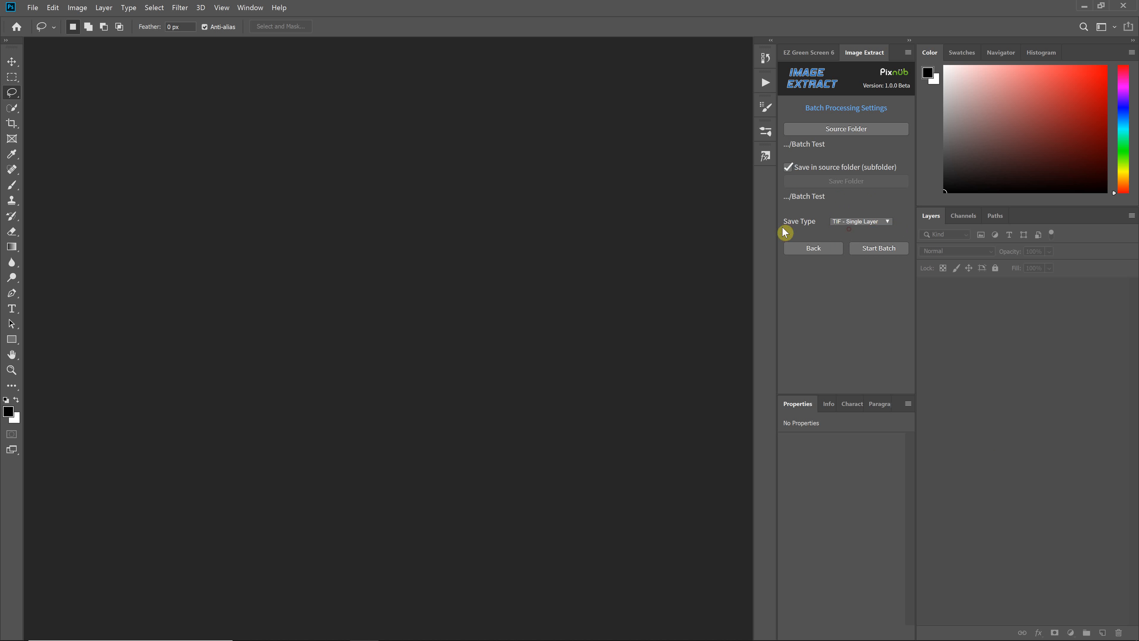
click(883, 250)
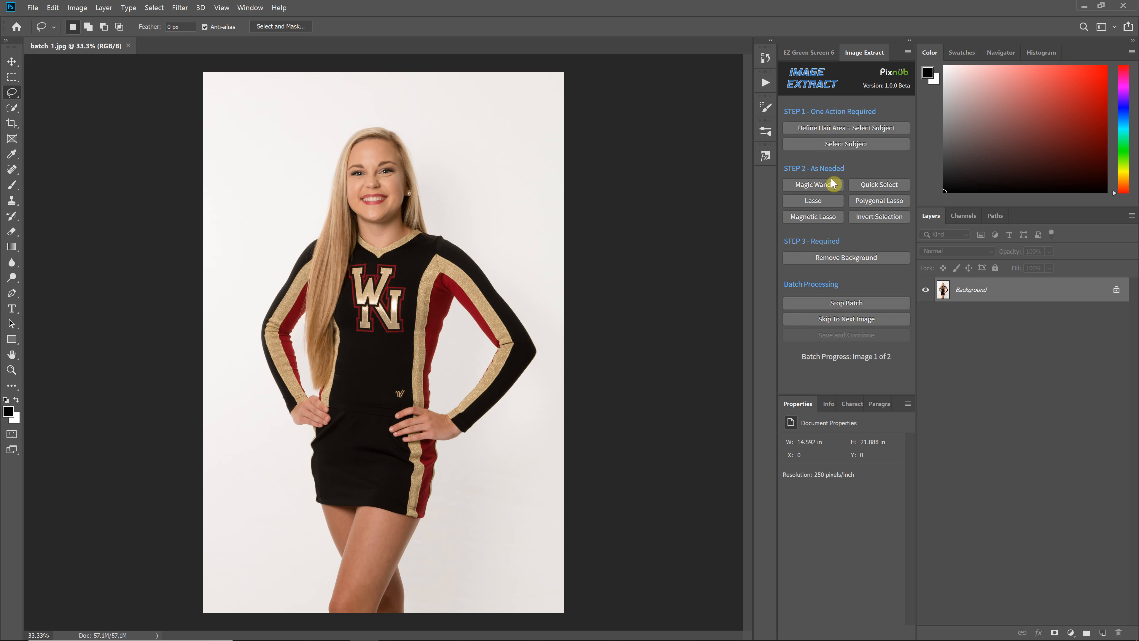
- Lasso the head and the lower strands of long hair in batch_1.jpg, and run Define Hair Area + Select Subject
click(817, 202)
mouse_move(428, 237)
mouse_down()
mouse_move(452, 135)
mouse_move(389, 98)
mouse_move(304, 138)
mouse_move(299, 197)
mouse_move(333, 249)
mouse_up()
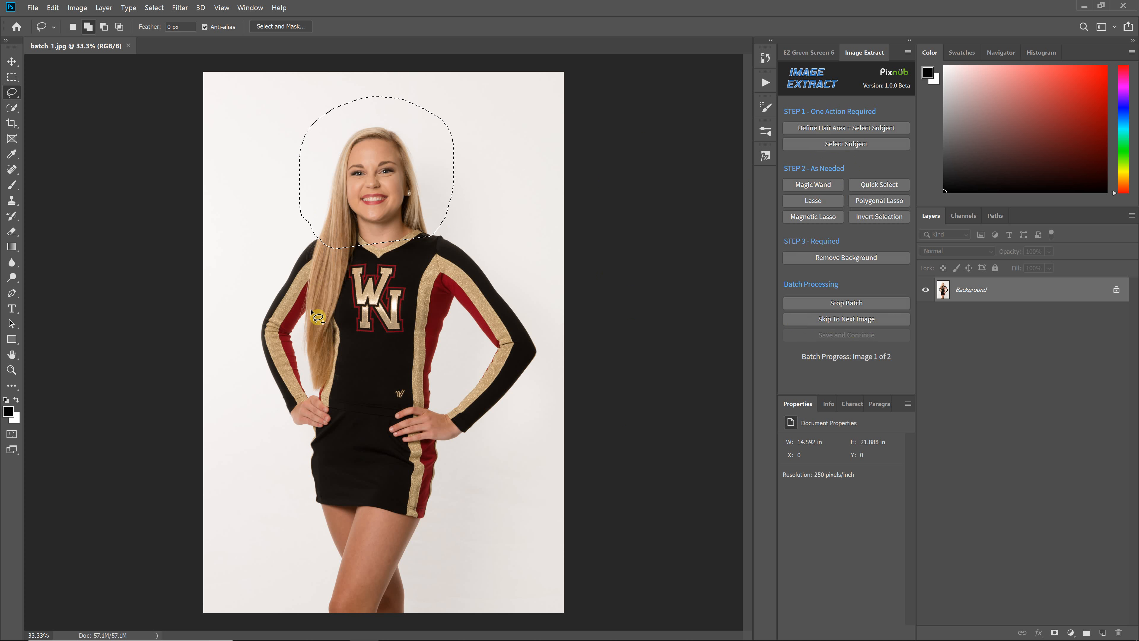
mouse_move(309, 309)
mouse_down()
mouse_move(307, 381)
mouse_move(324, 395)
mouse_move(343, 374)
mouse_move(355, 322)
mouse_up()
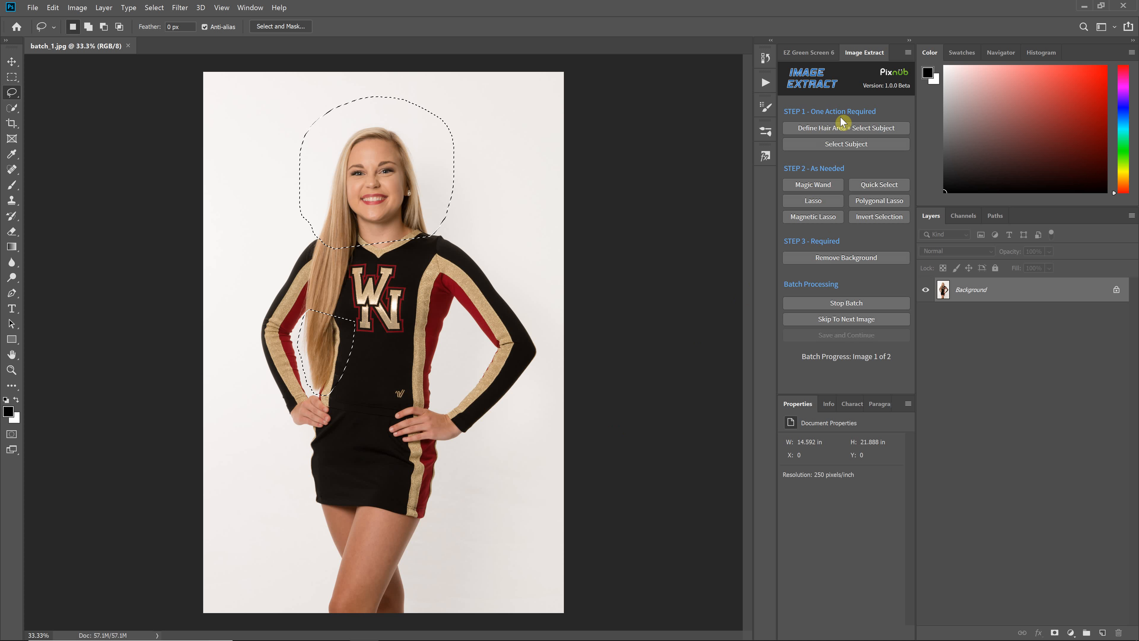
click(842, 127)
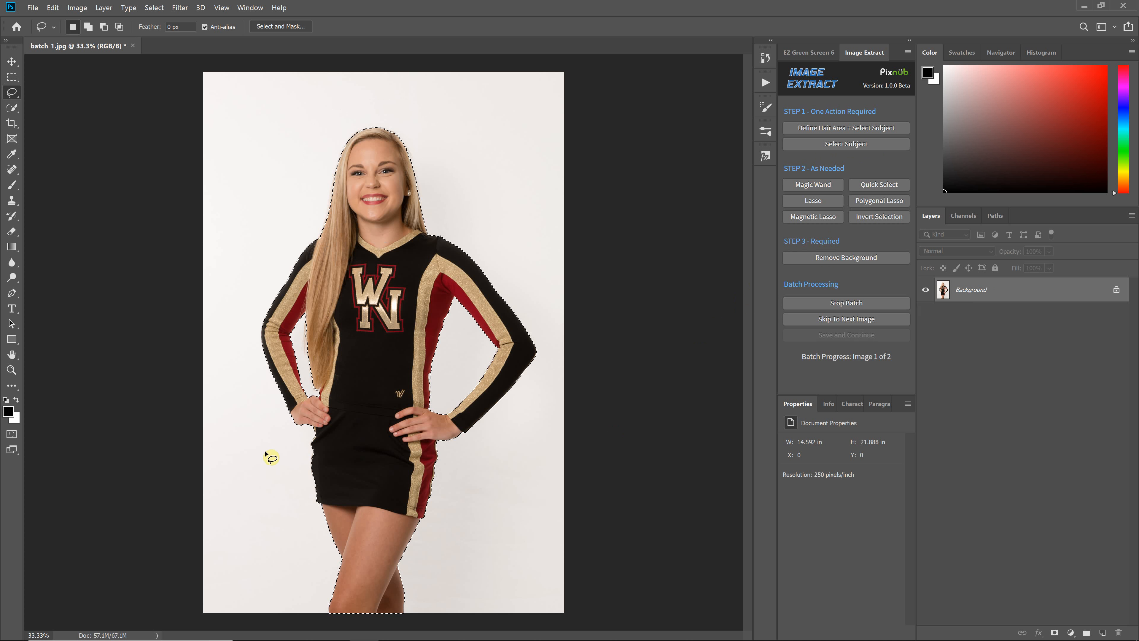
- Subtract the background gap between the bent arm and the torso from the subject selection with the Magic Wand
click(822, 184)
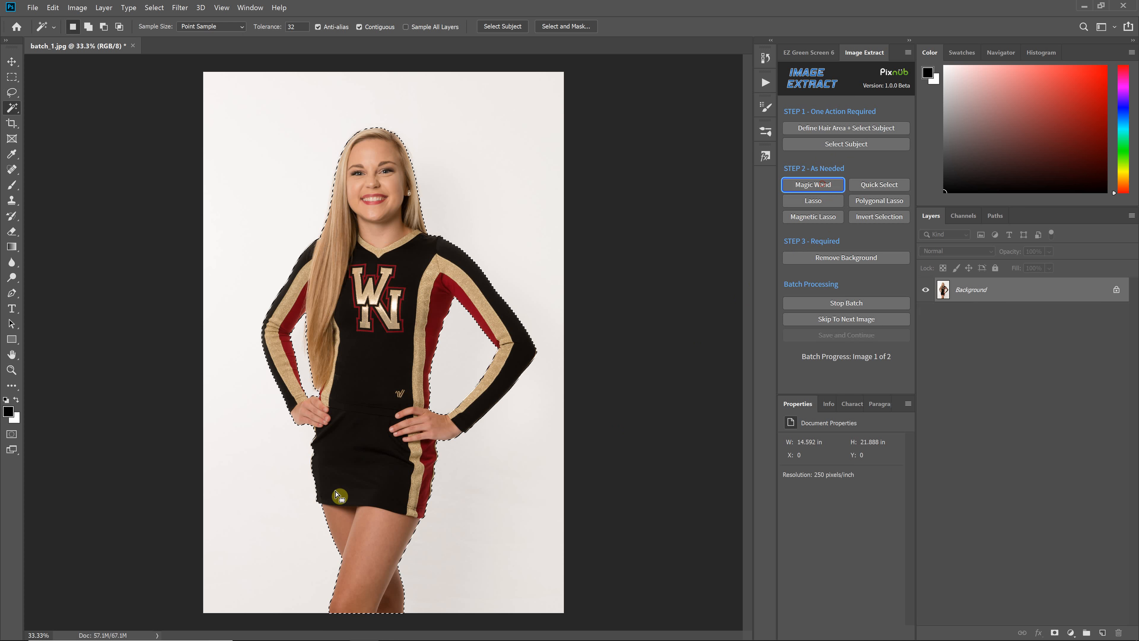
alt+click(439, 377)
key(alt)
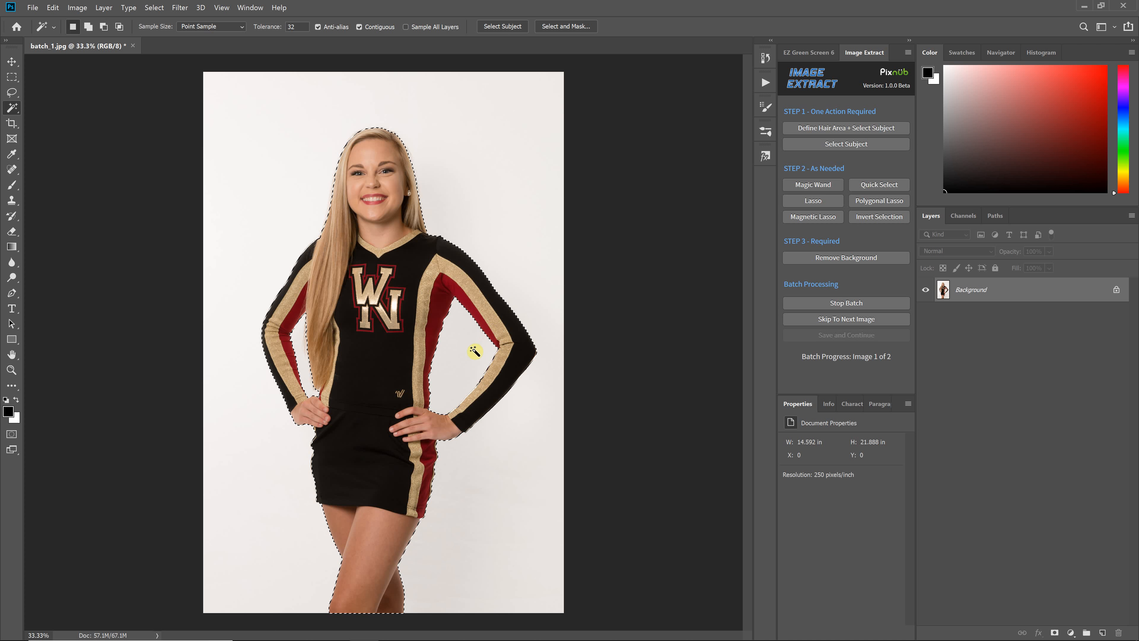
key(alt)
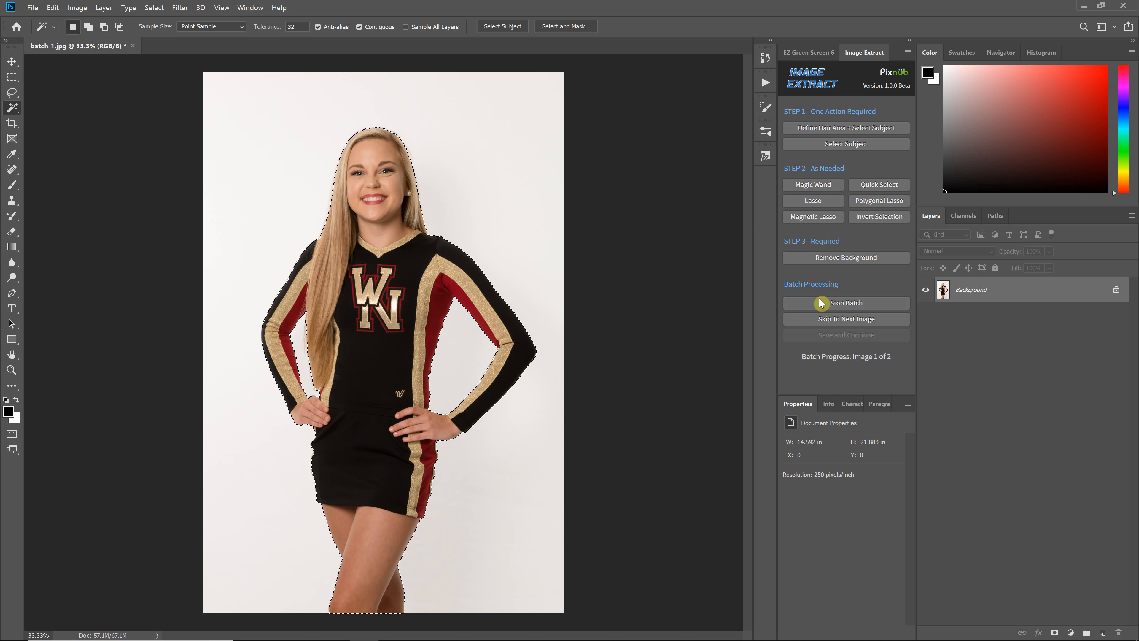
- Remove the background of batch_1.jpg with the offered mask refinement settings, and save the result to continue the batch
click(850, 259)
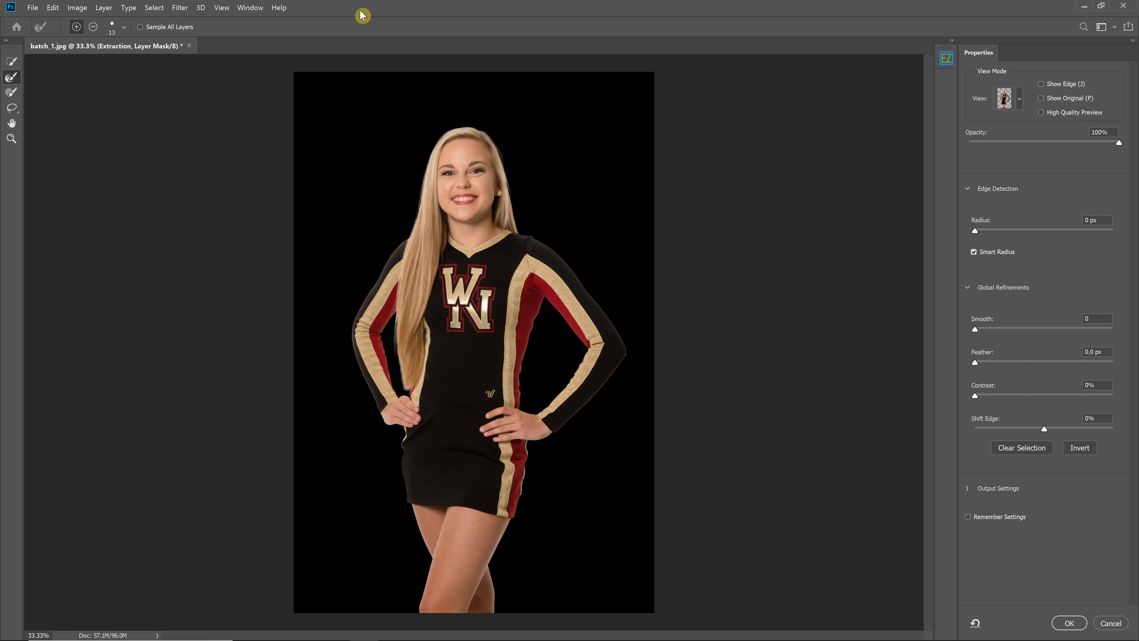
click(1068, 622)
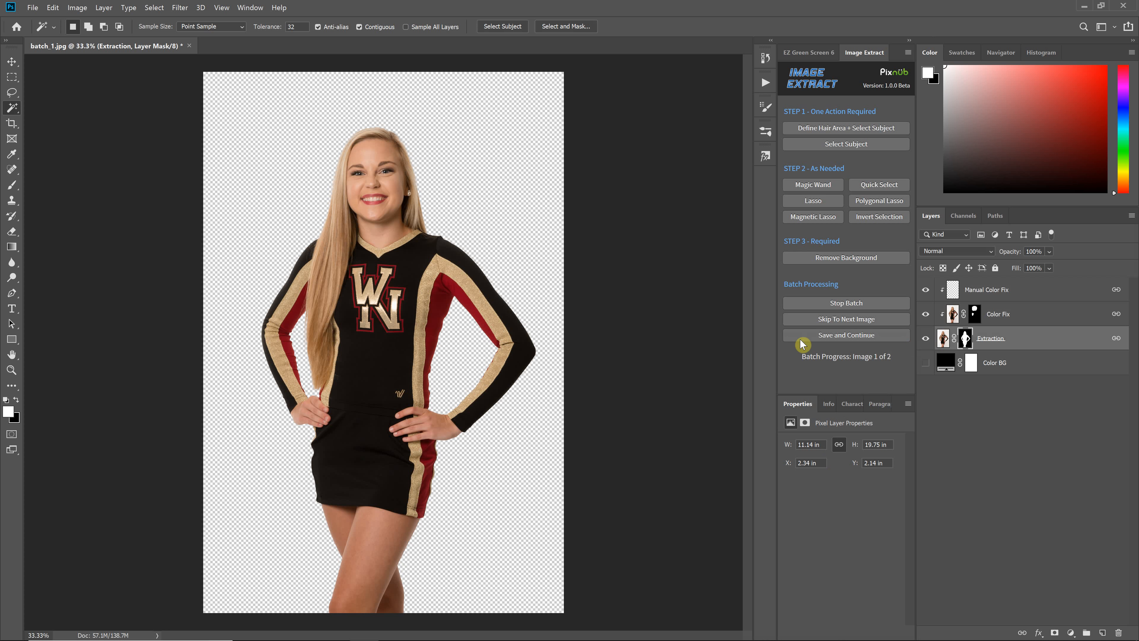
click(863, 334)
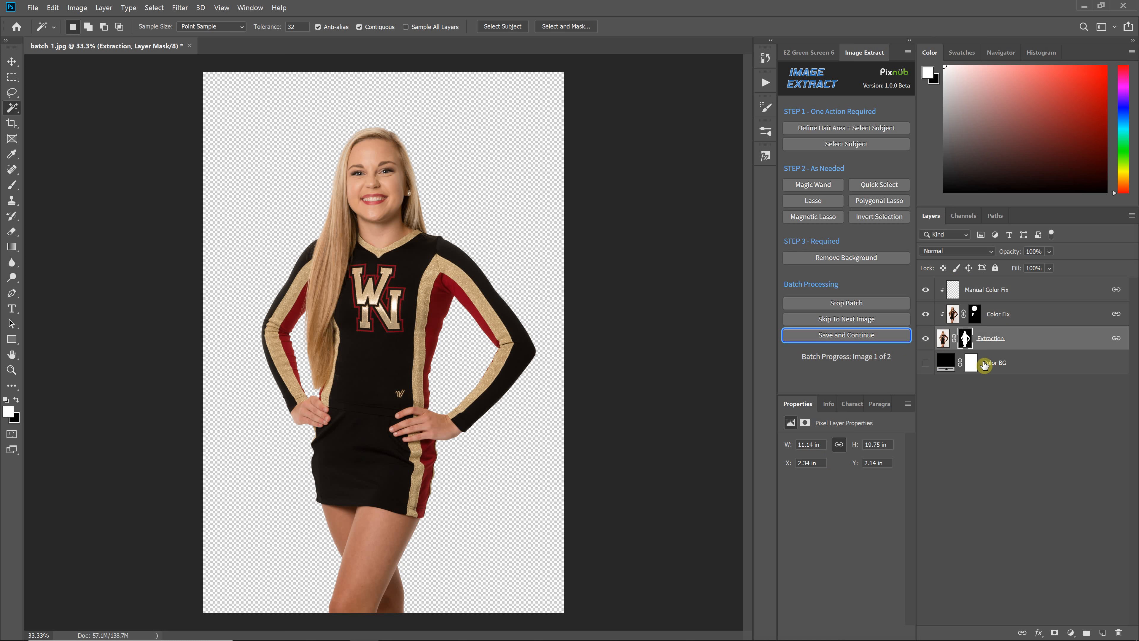
click(867, 336)
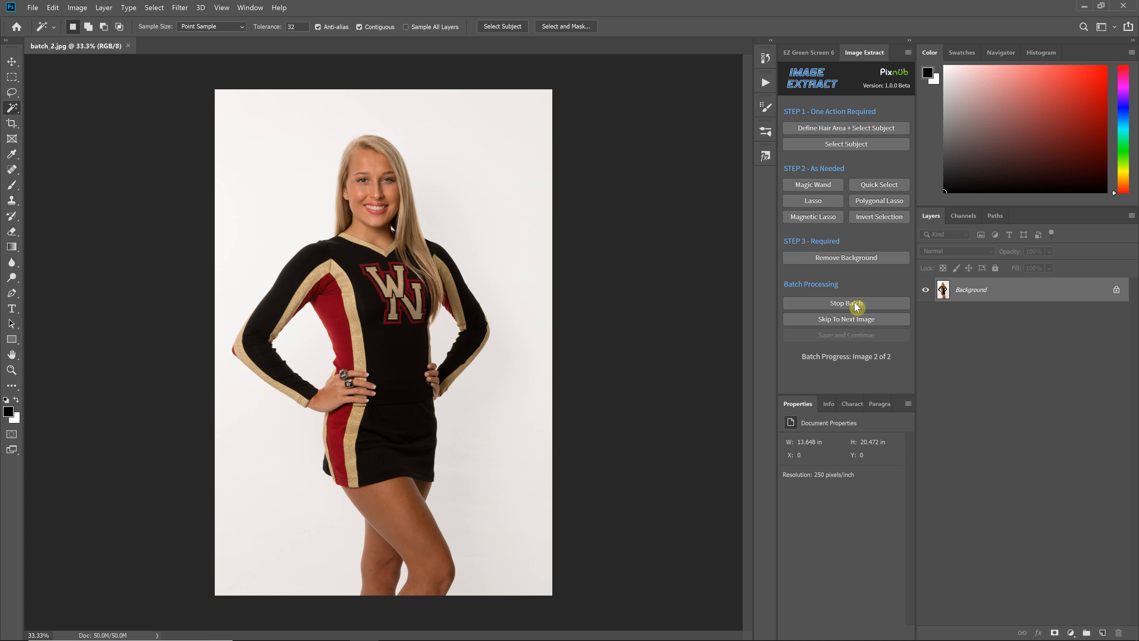
- Skip batch_2.jpg to finish the batch, and return from the home screen to the workspace
click(825, 320)
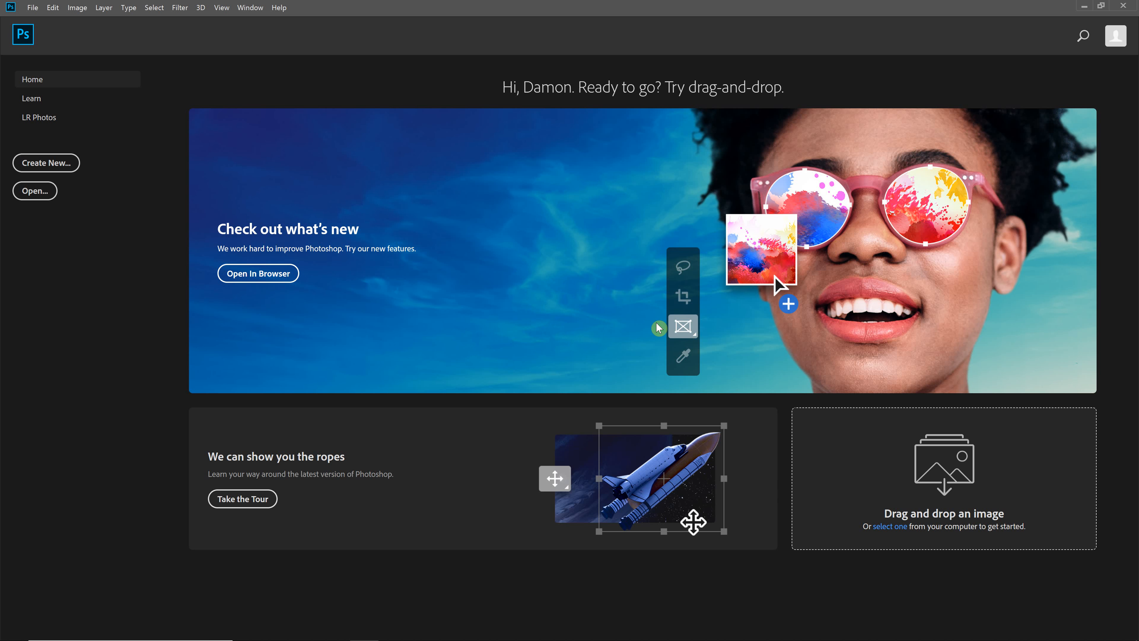
click(23, 38)
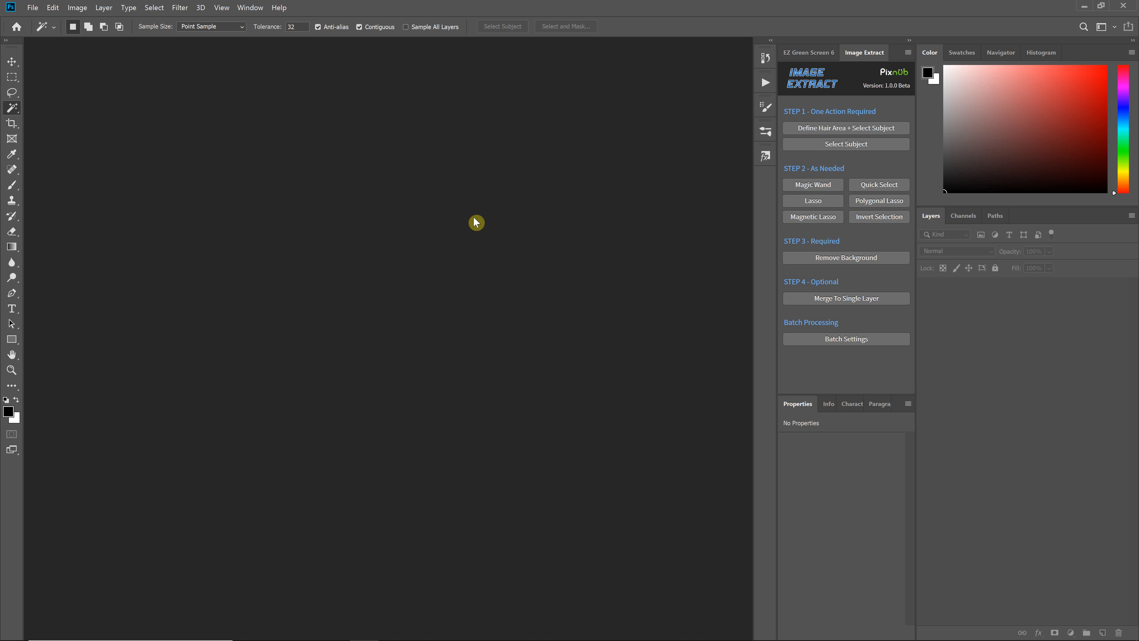